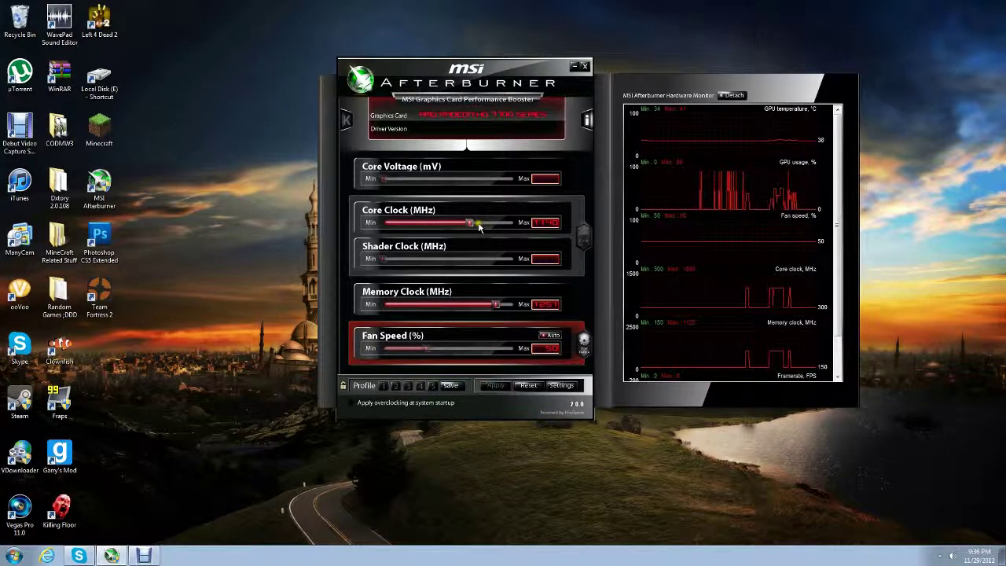
# Step: Set the graphics card's core clock to 1130 MHz
pyautogui.click(470, 224)
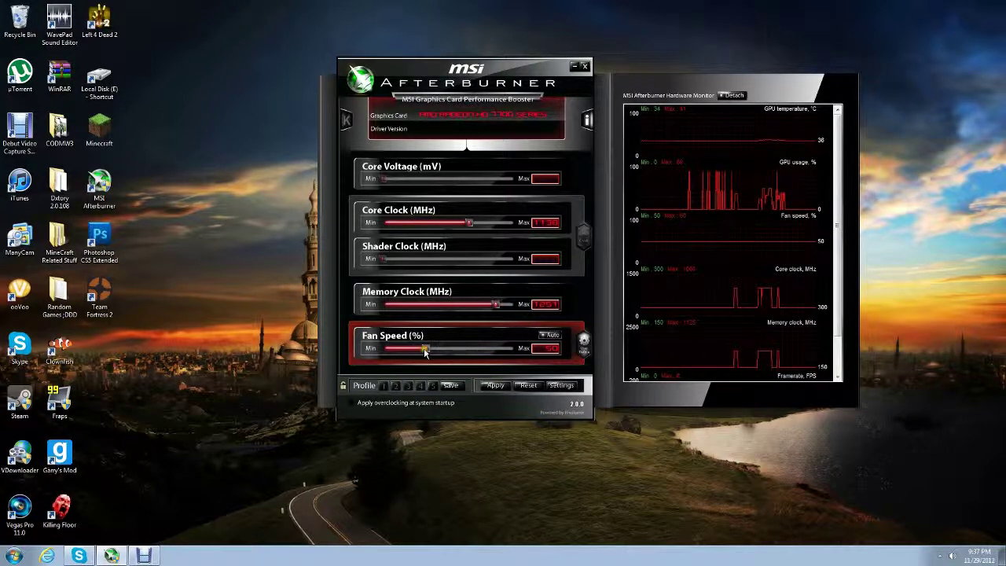
pyautogui.click(553, 336)
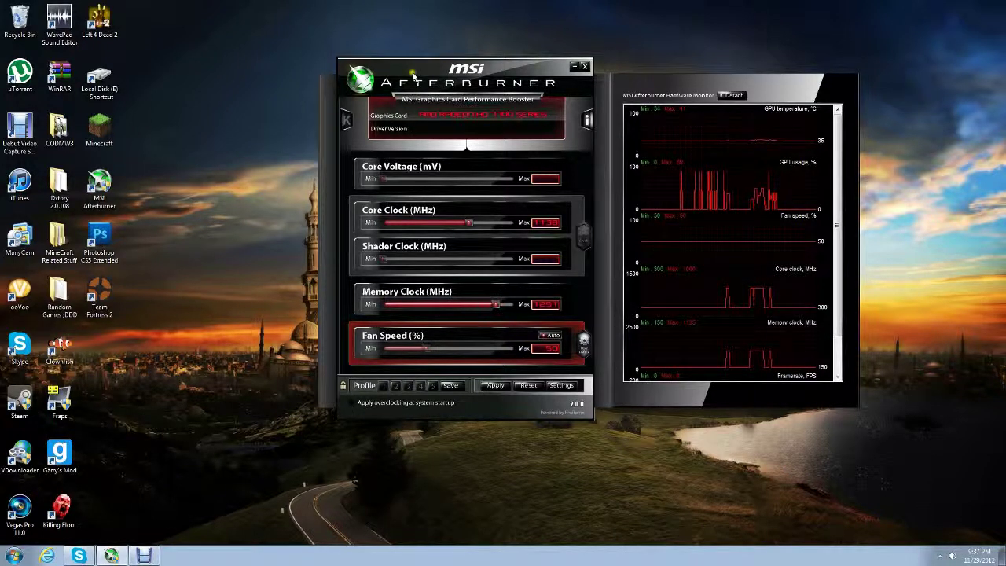
# Step: Open the program settings, check the master graphics processor choices, and reposition the dialog so the general and safety properties can be reviewed
pyautogui.click(412, 74)
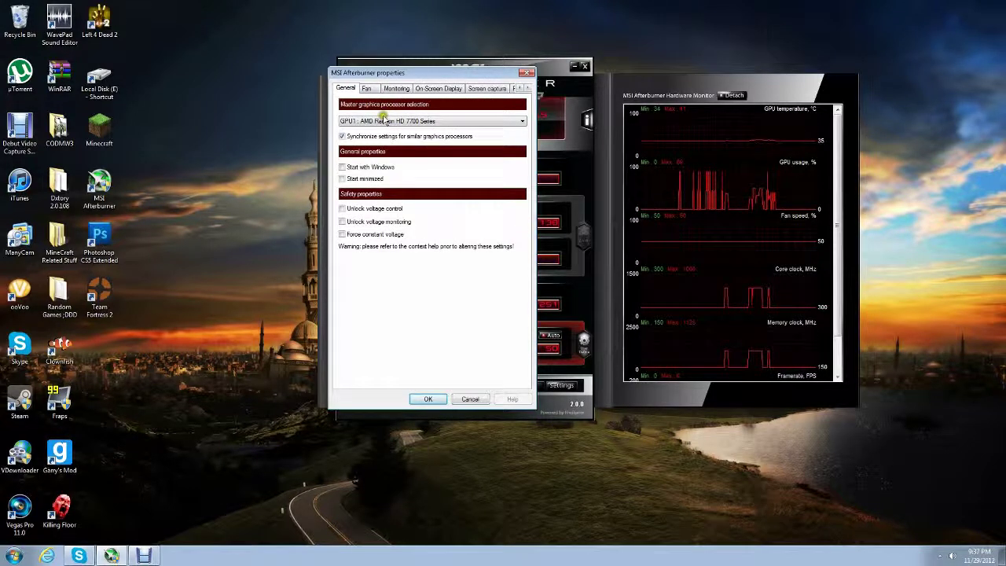
pyautogui.click(383, 120)
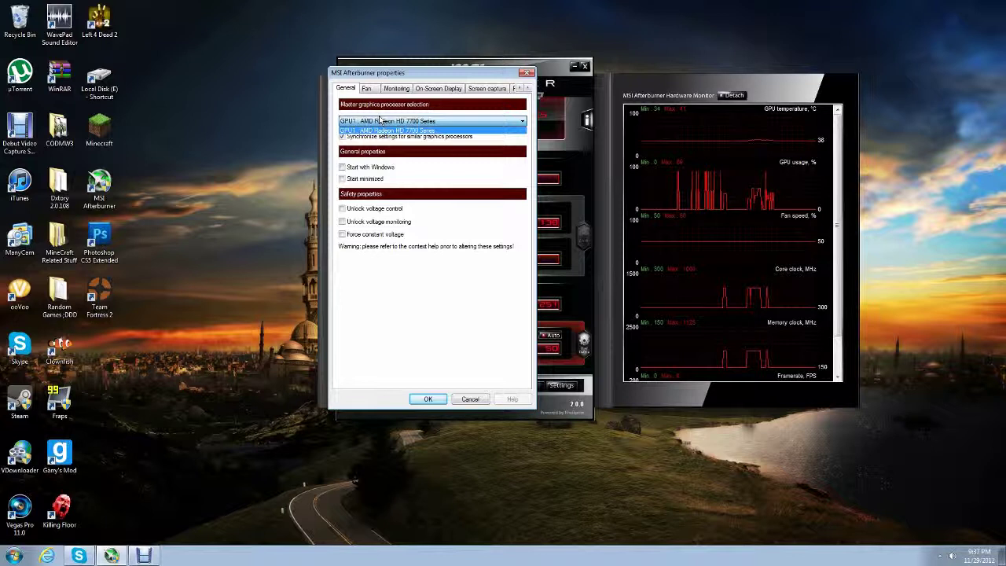
pyautogui.click(379, 121)
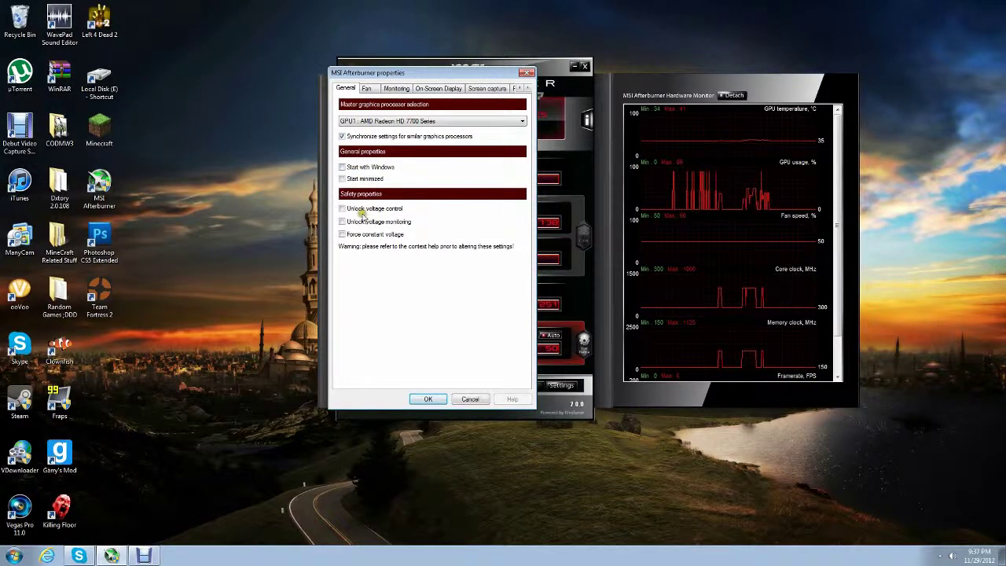
pyautogui.moveTo(377, 72); pyautogui.dragTo(536, 220)
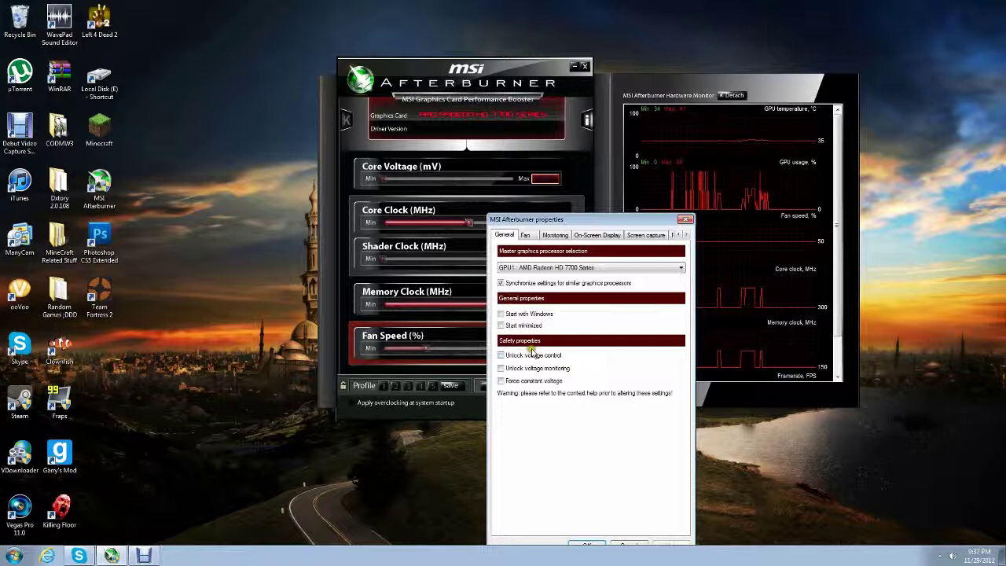
pyautogui.moveTo(578, 223); pyautogui.dragTo(576, 84)
# Step: Examine the user-defined automatic fan curve and the list of active hardware monitoring graphs
pyautogui.click(510, 95)
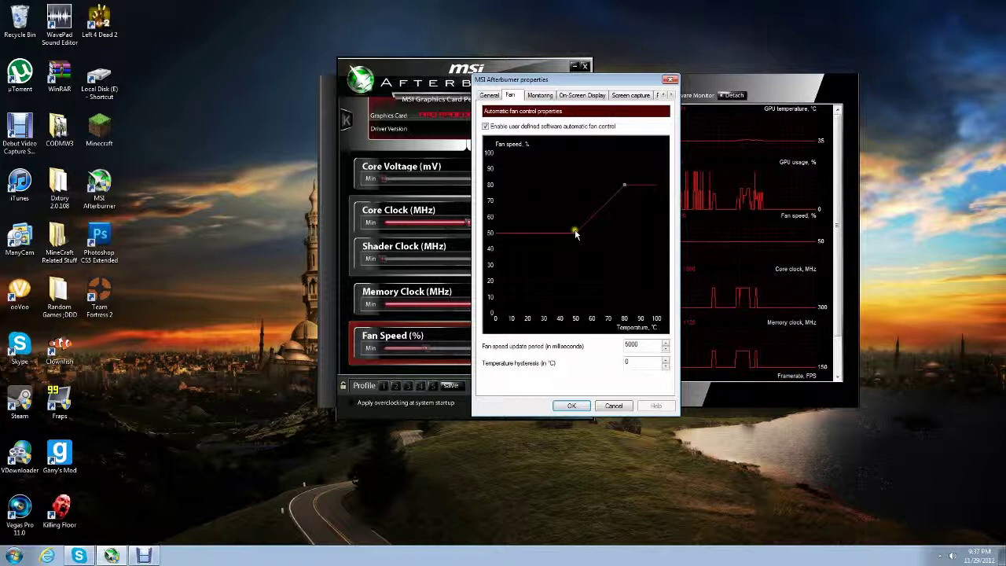
pyautogui.moveTo(624, 186)
pyautogui.mouseDown()
pyautogui.moveTo(626, 204)
pyautogui.moveTo(627, 189)
pyautogui.mouseUp()
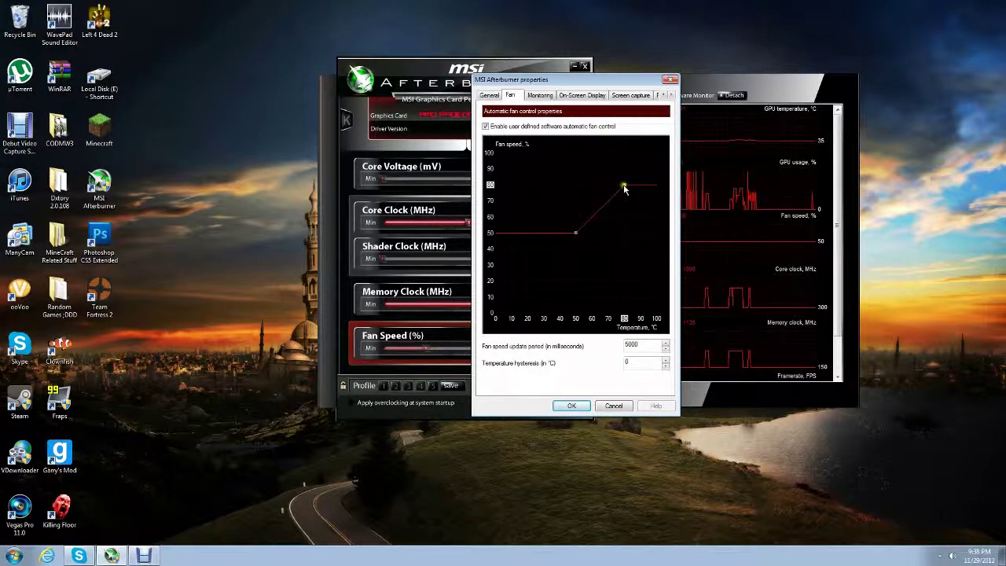
pyautogui.click(540, 95)
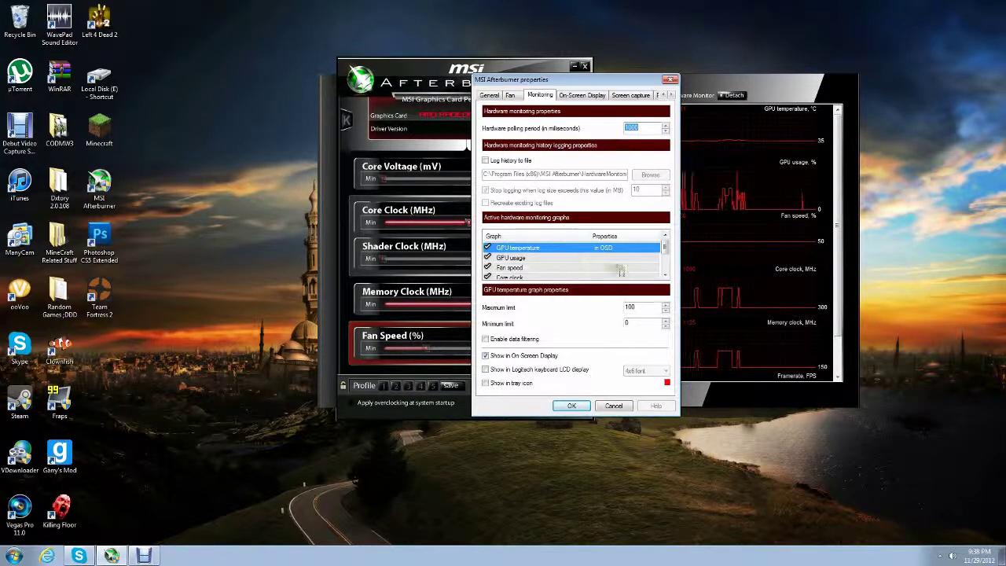
pyautogui.click(663, 260)
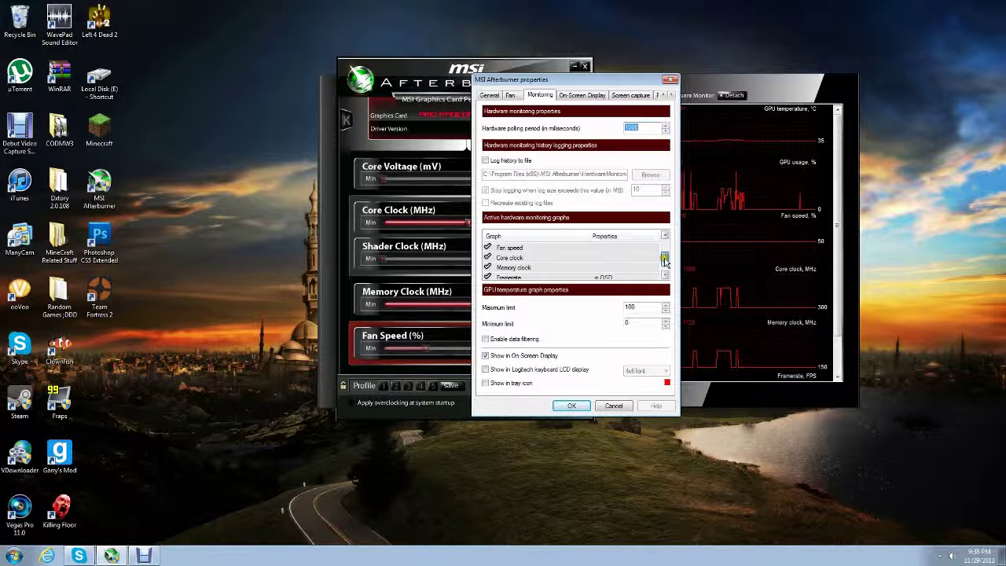
pyautogui.scroll(2, 665, 262)
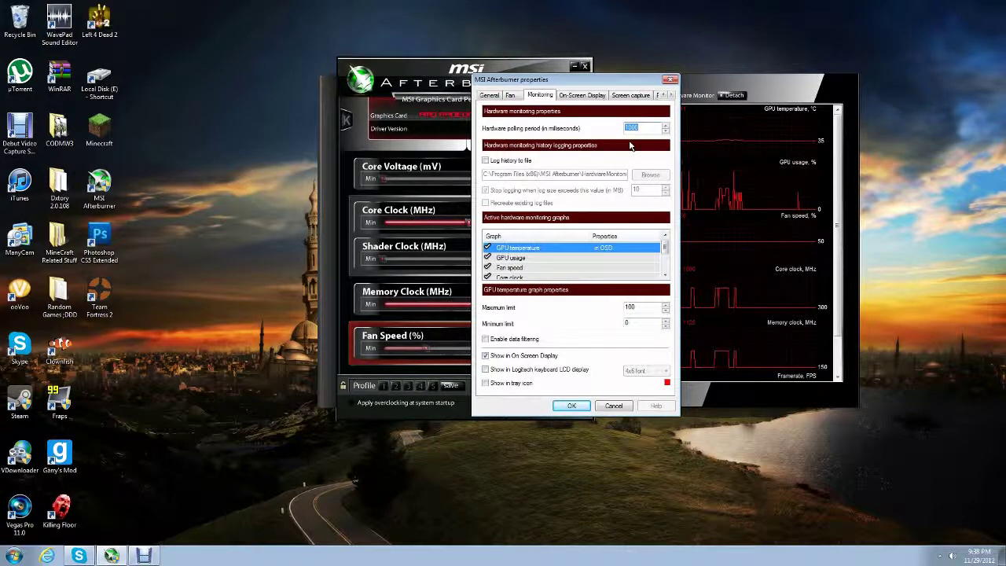
pyautogui.scroll(-2, 663, 266)
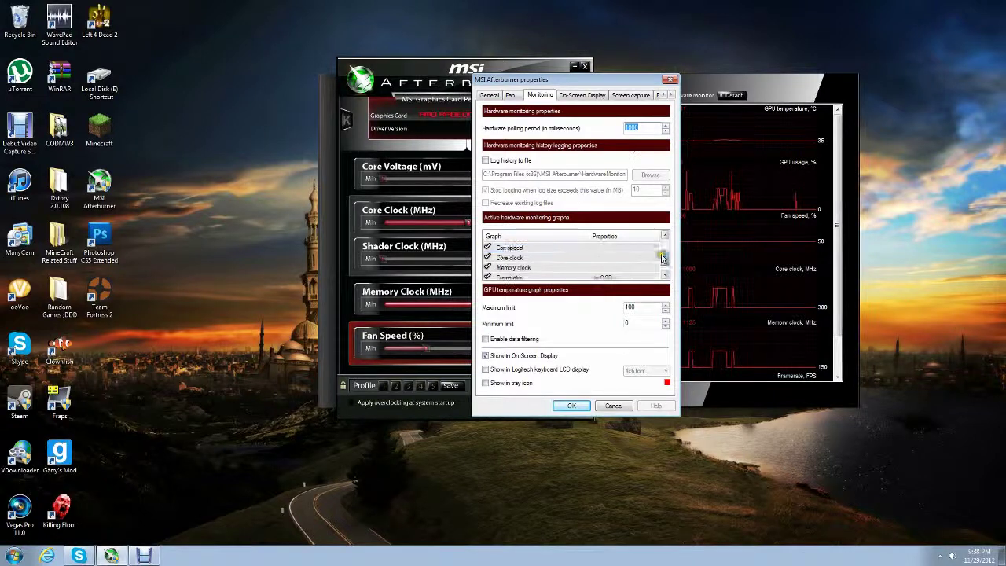
pyautogui.moveTo(663, 269); pyautogui.dragTo(665, 249)
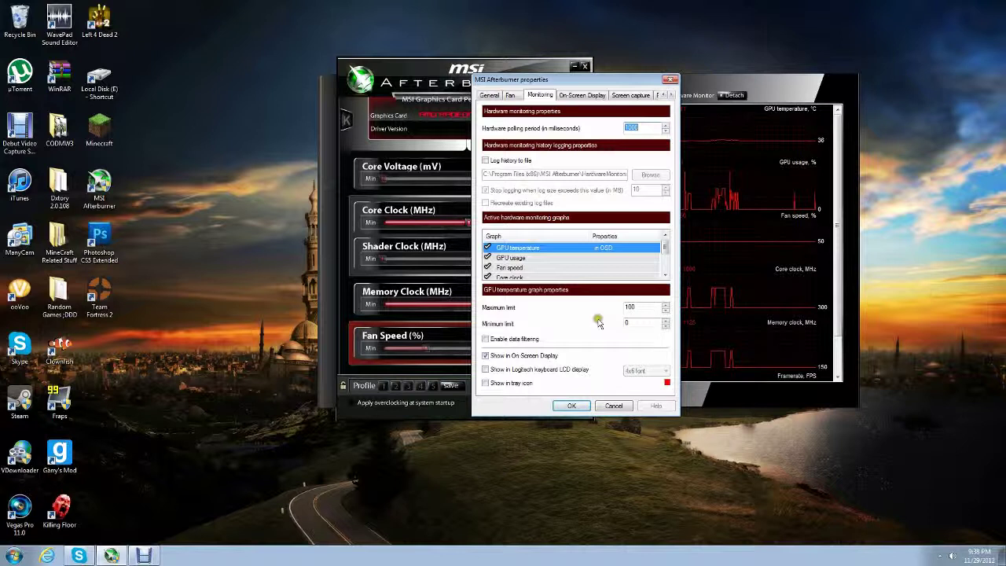
# Step: Try showing GPU temperature on the Logitech keyboard LCD display, view its font choices, and switch the option back off
pyautogui.click(545, 370)
pyautogui.click(645, 370)
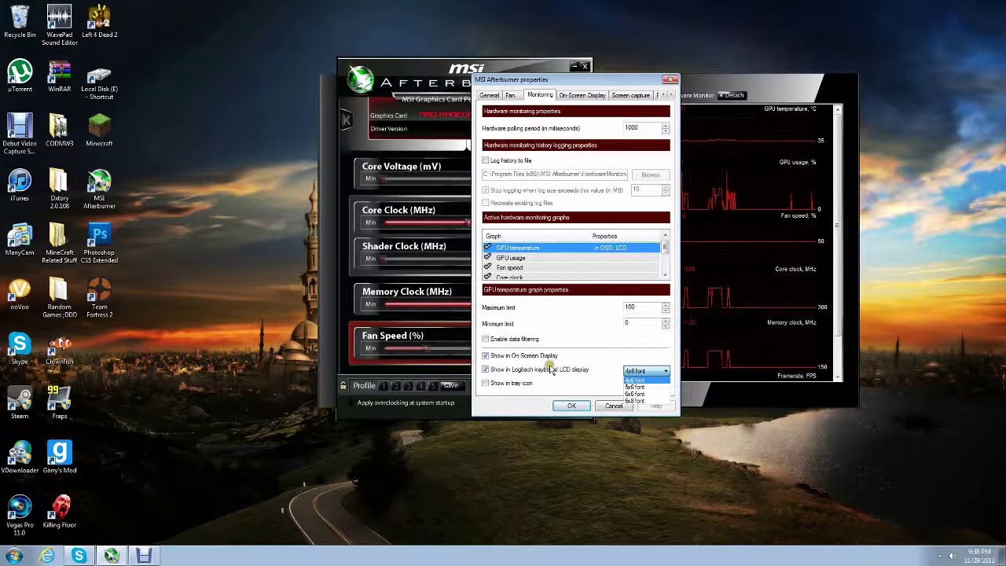
pyautogui.click(553, 369)
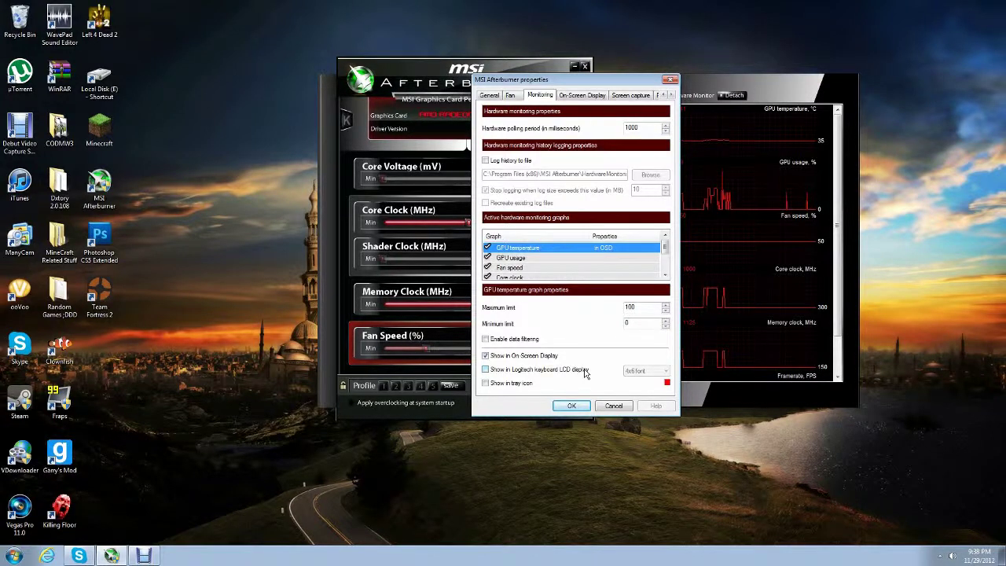
# Step: Review the hotkey settings for the On-Screen Display, screen capture, and the five profiles
pyautogui.click(582, 95)
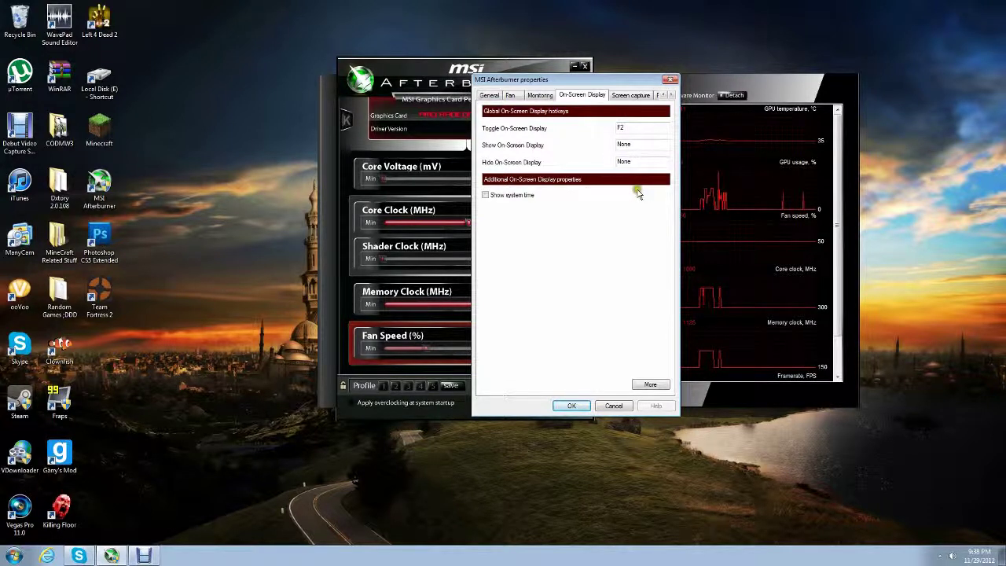
pyautogui.click(635, 130)
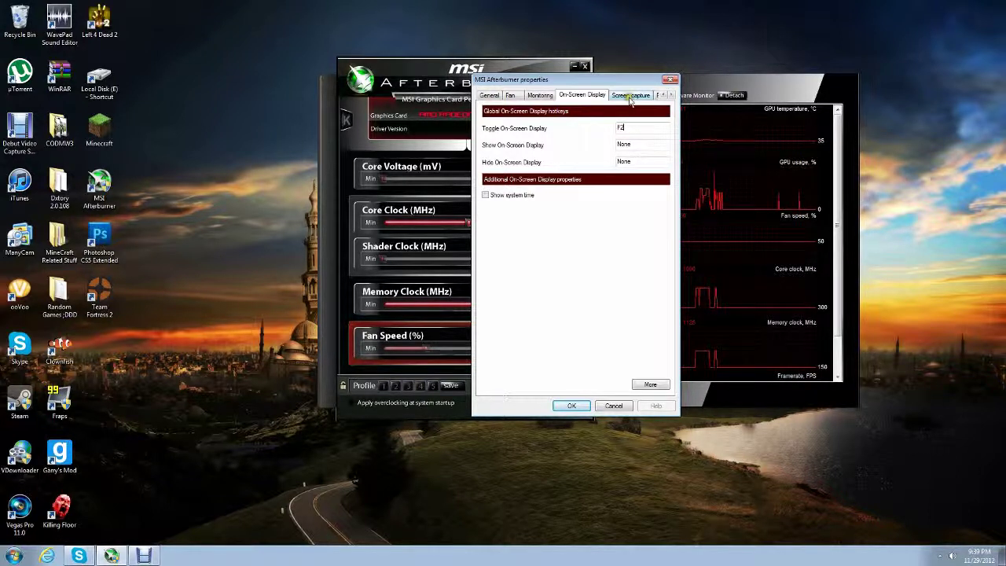
pyautogui.click(630, 97)
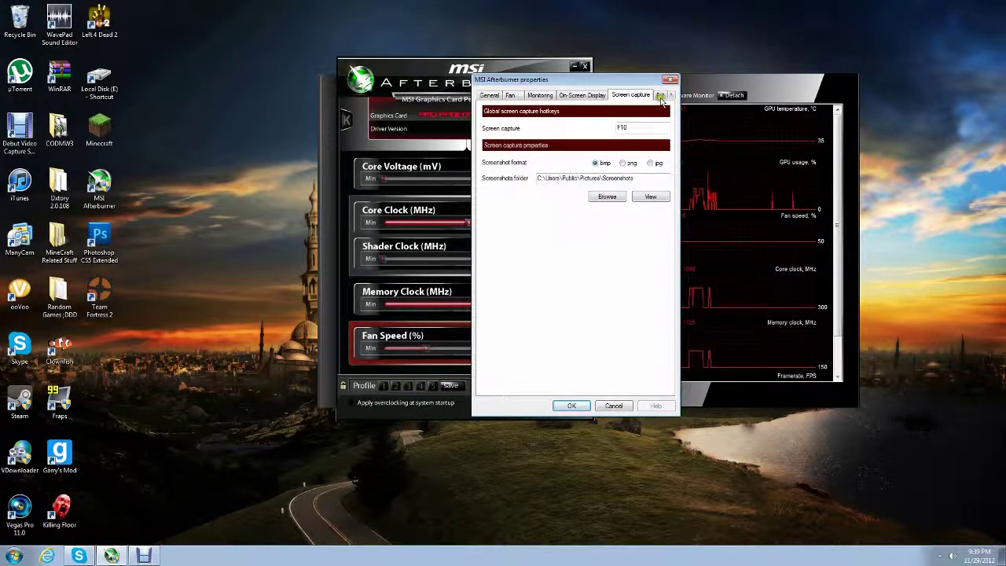
pyautogui.click(661, 96)
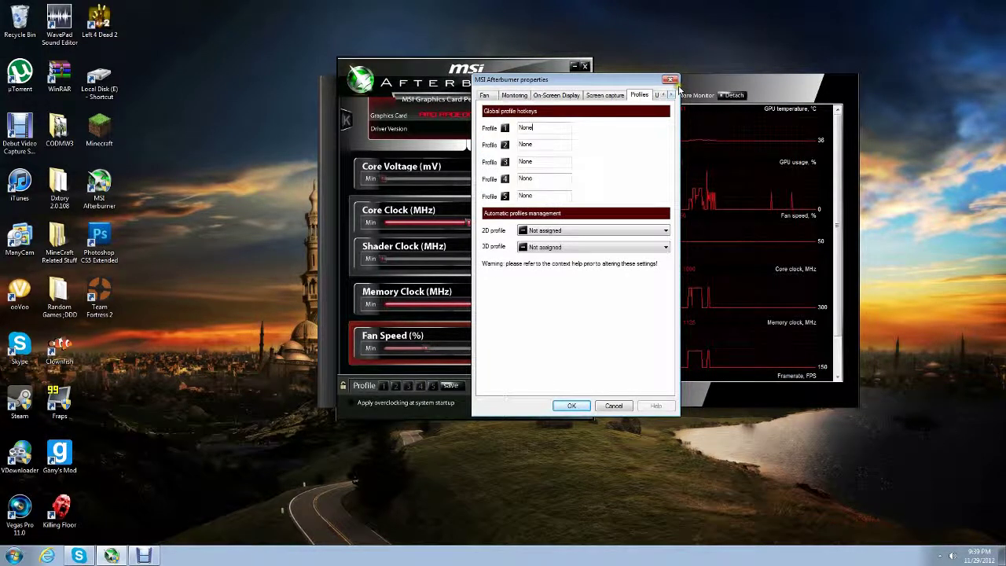
pyautogui.doubleClick(670, 95)
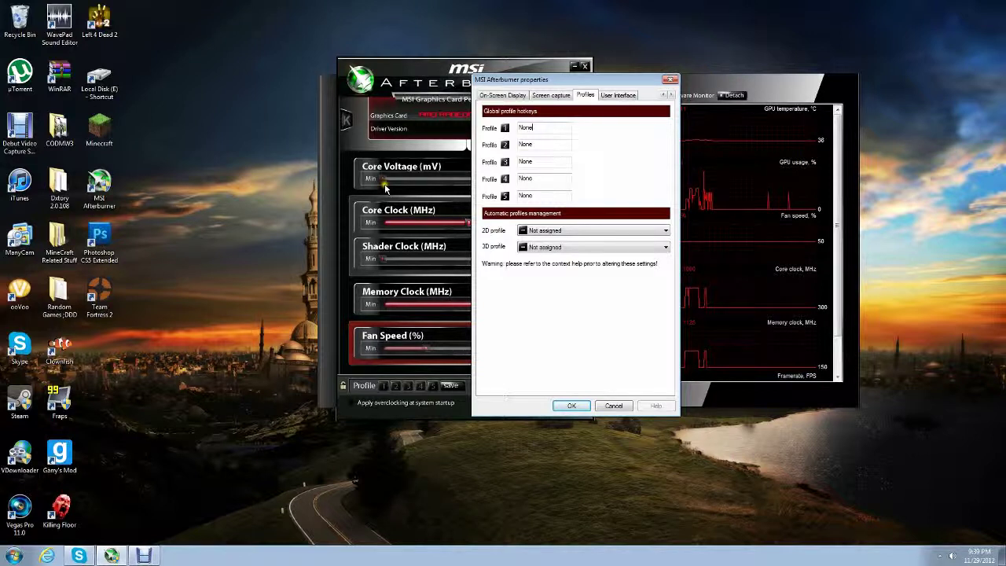
pyautogui.click(542, 129)
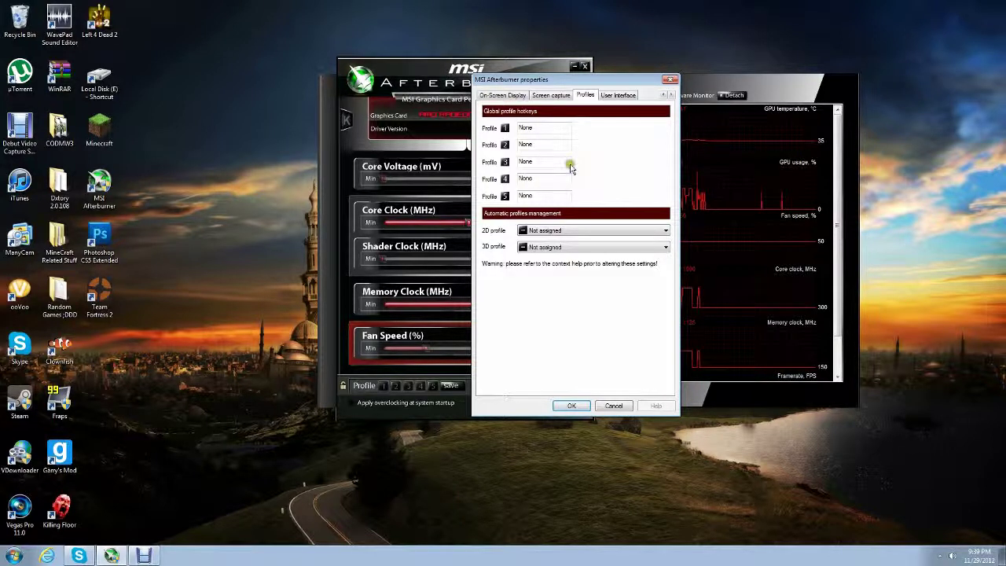
# Step: Preview the blue edition of the default MSI Afterburner skin, check the language choice, and close the settings without saving
pyautogui.click(618, 94)
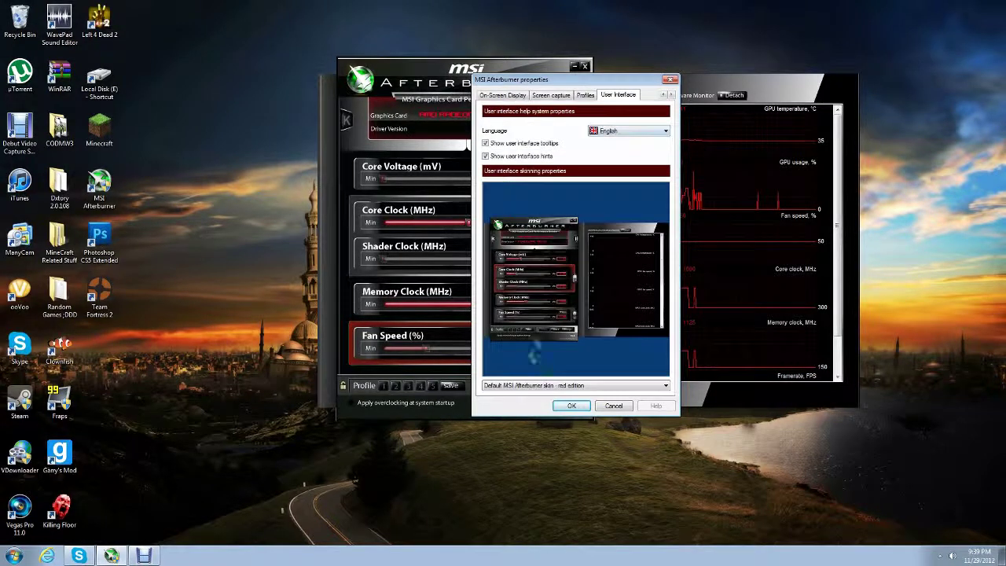
pyautogui.click(607, 389)
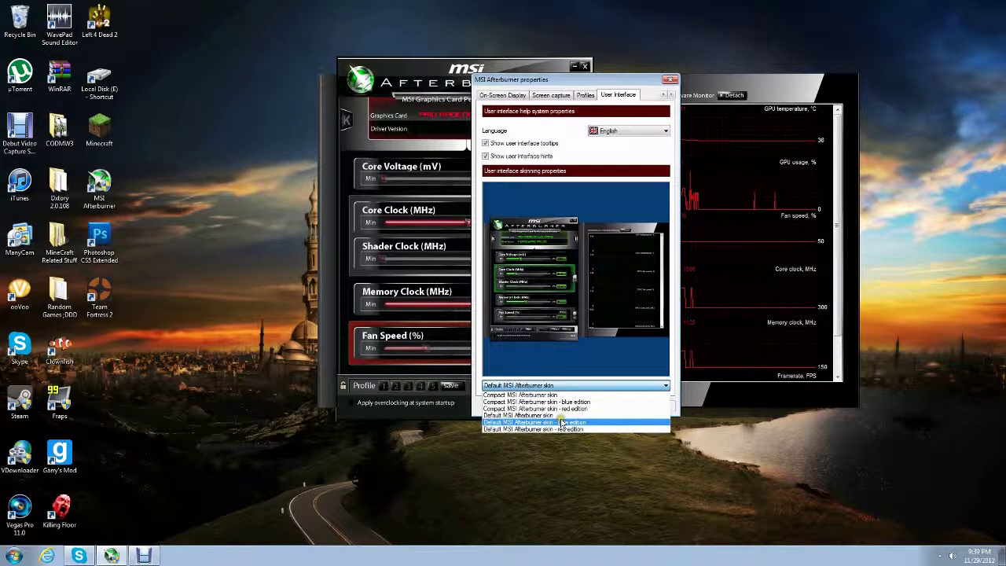
pyautogui.click(562, 423)
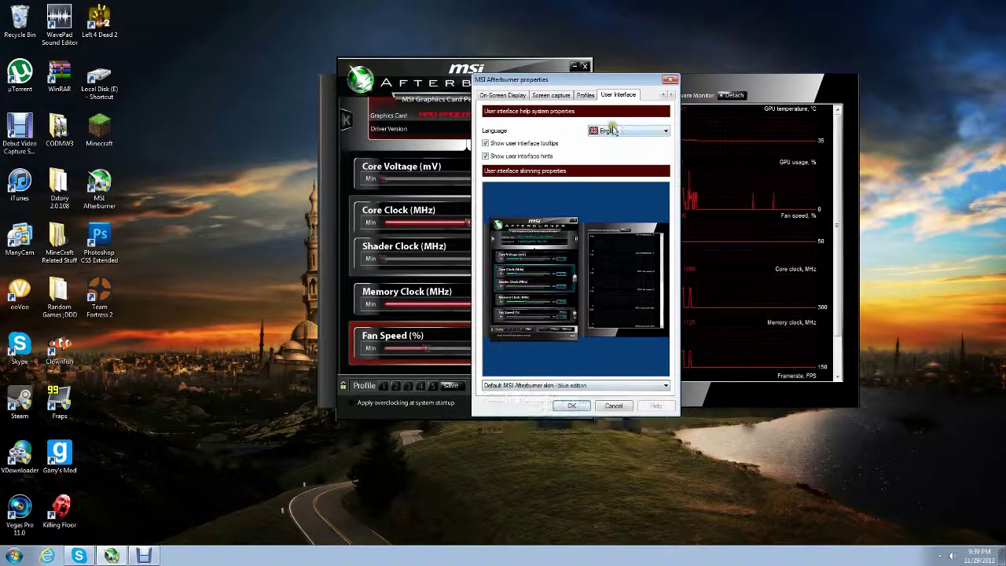
pyautogui.click(612, 132)
pyautogui.click(607, 135)
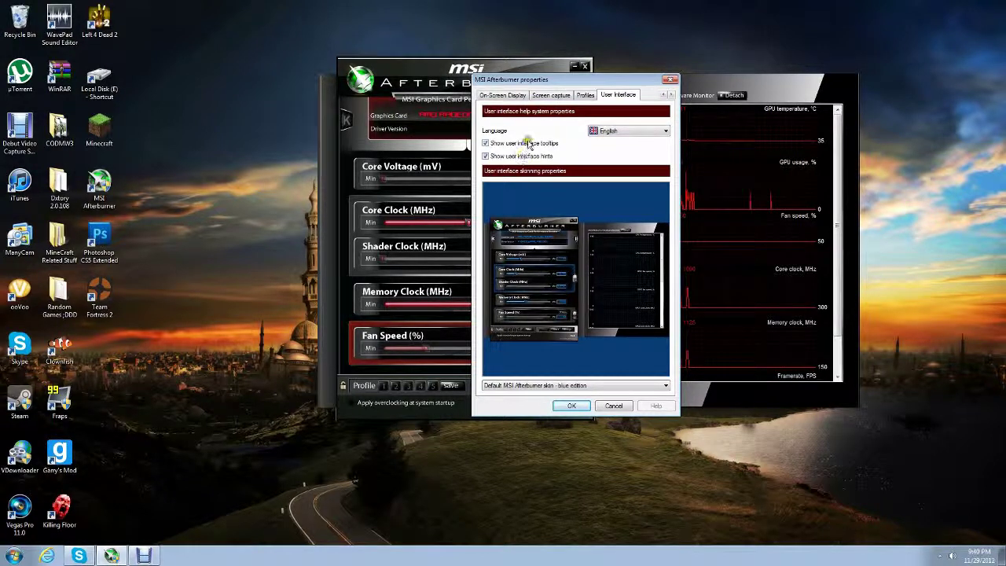
pyautogui.click(670, 79)
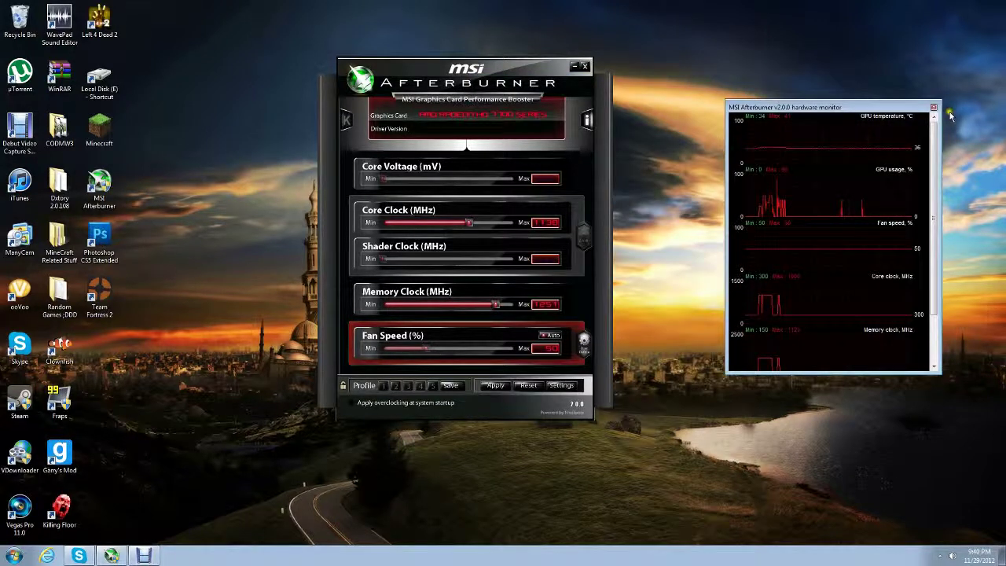
# Step: Reattach the hardware monitor to the main window and move the window slightly lower on the desktop
pyautogui.doubleClick(855, 151)
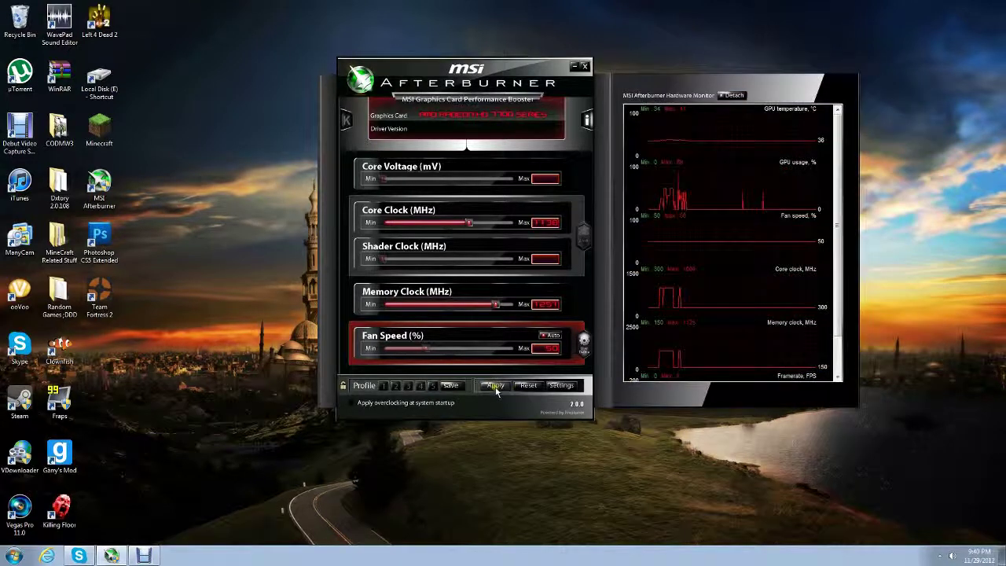
pyautogui.click(383, 404)
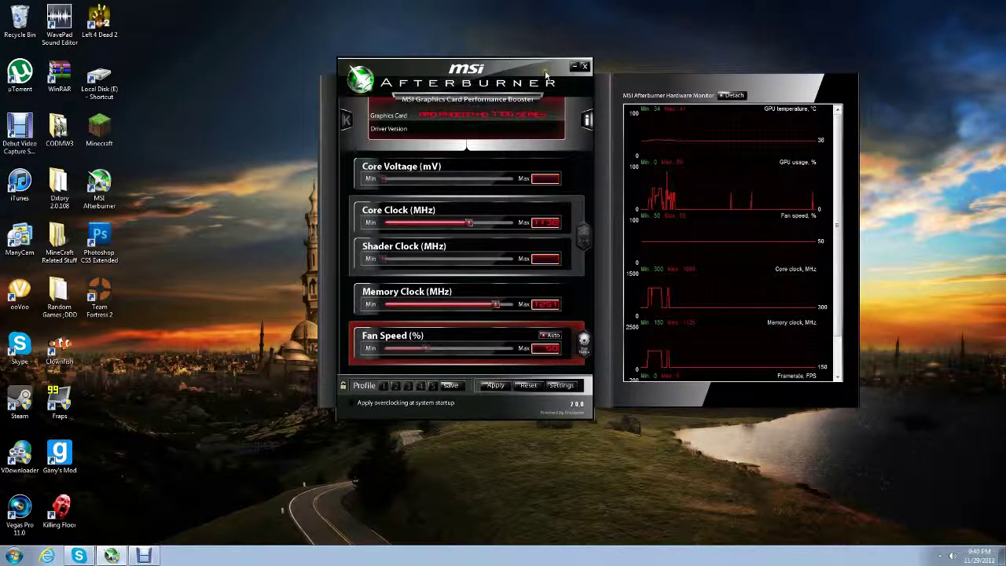
pyautogui.moveTo(546, 75); pyautogui.dragTo(549, 90)
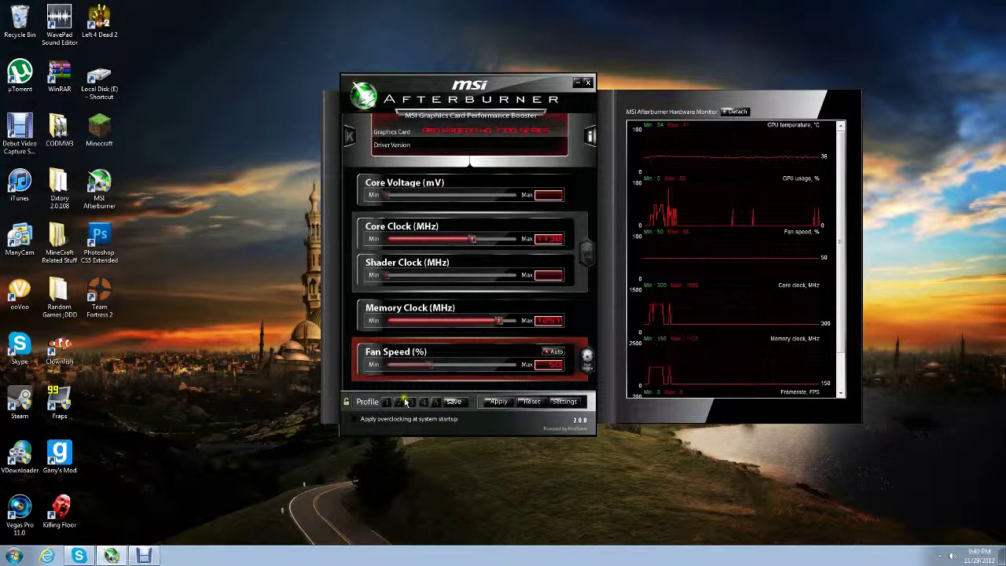
pyautogui.click(366, 421)
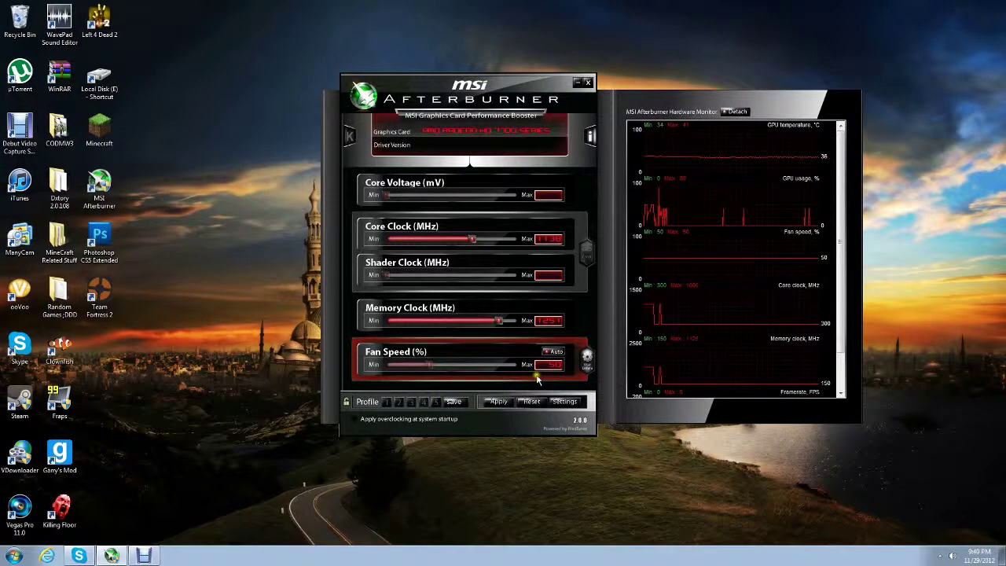
# Step: Reopen the settings, look through the available property categories, and close the dialog without changes
pyautogui.click(565, 401)
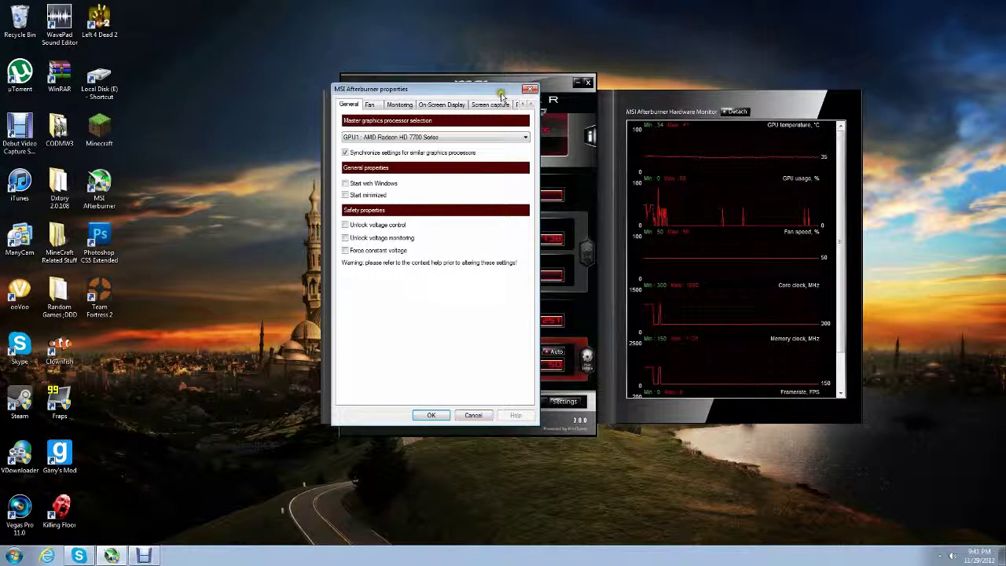
pyautogui.click(531, 104)
pyautogui.click(531, 104)
pyautogui.click(530, 104)
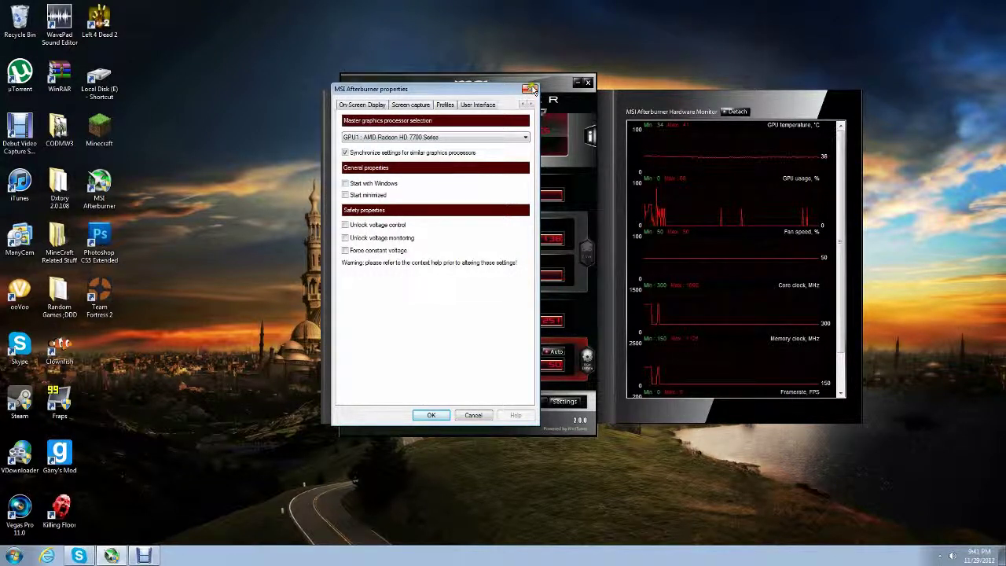
pyautogui.click(532, 88)
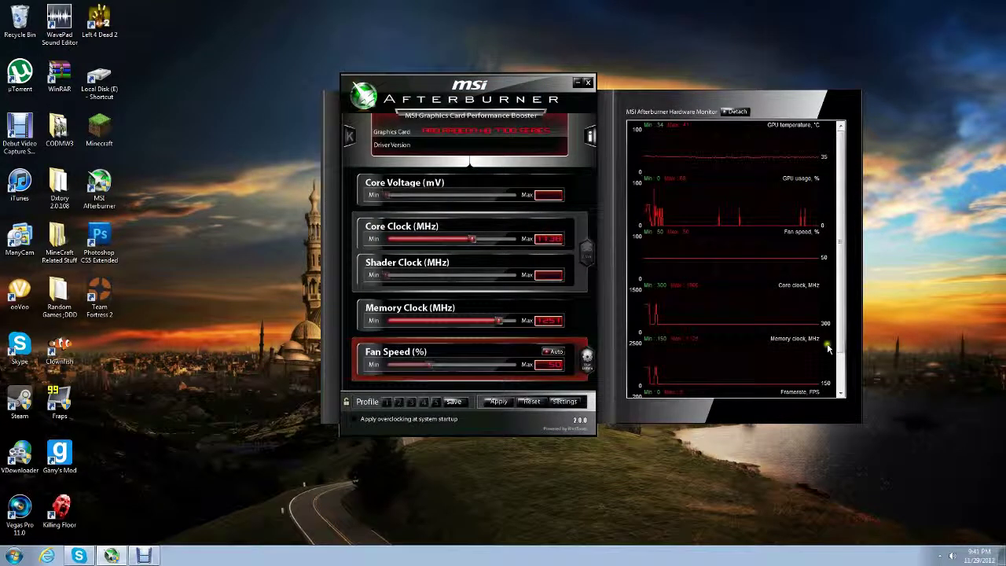